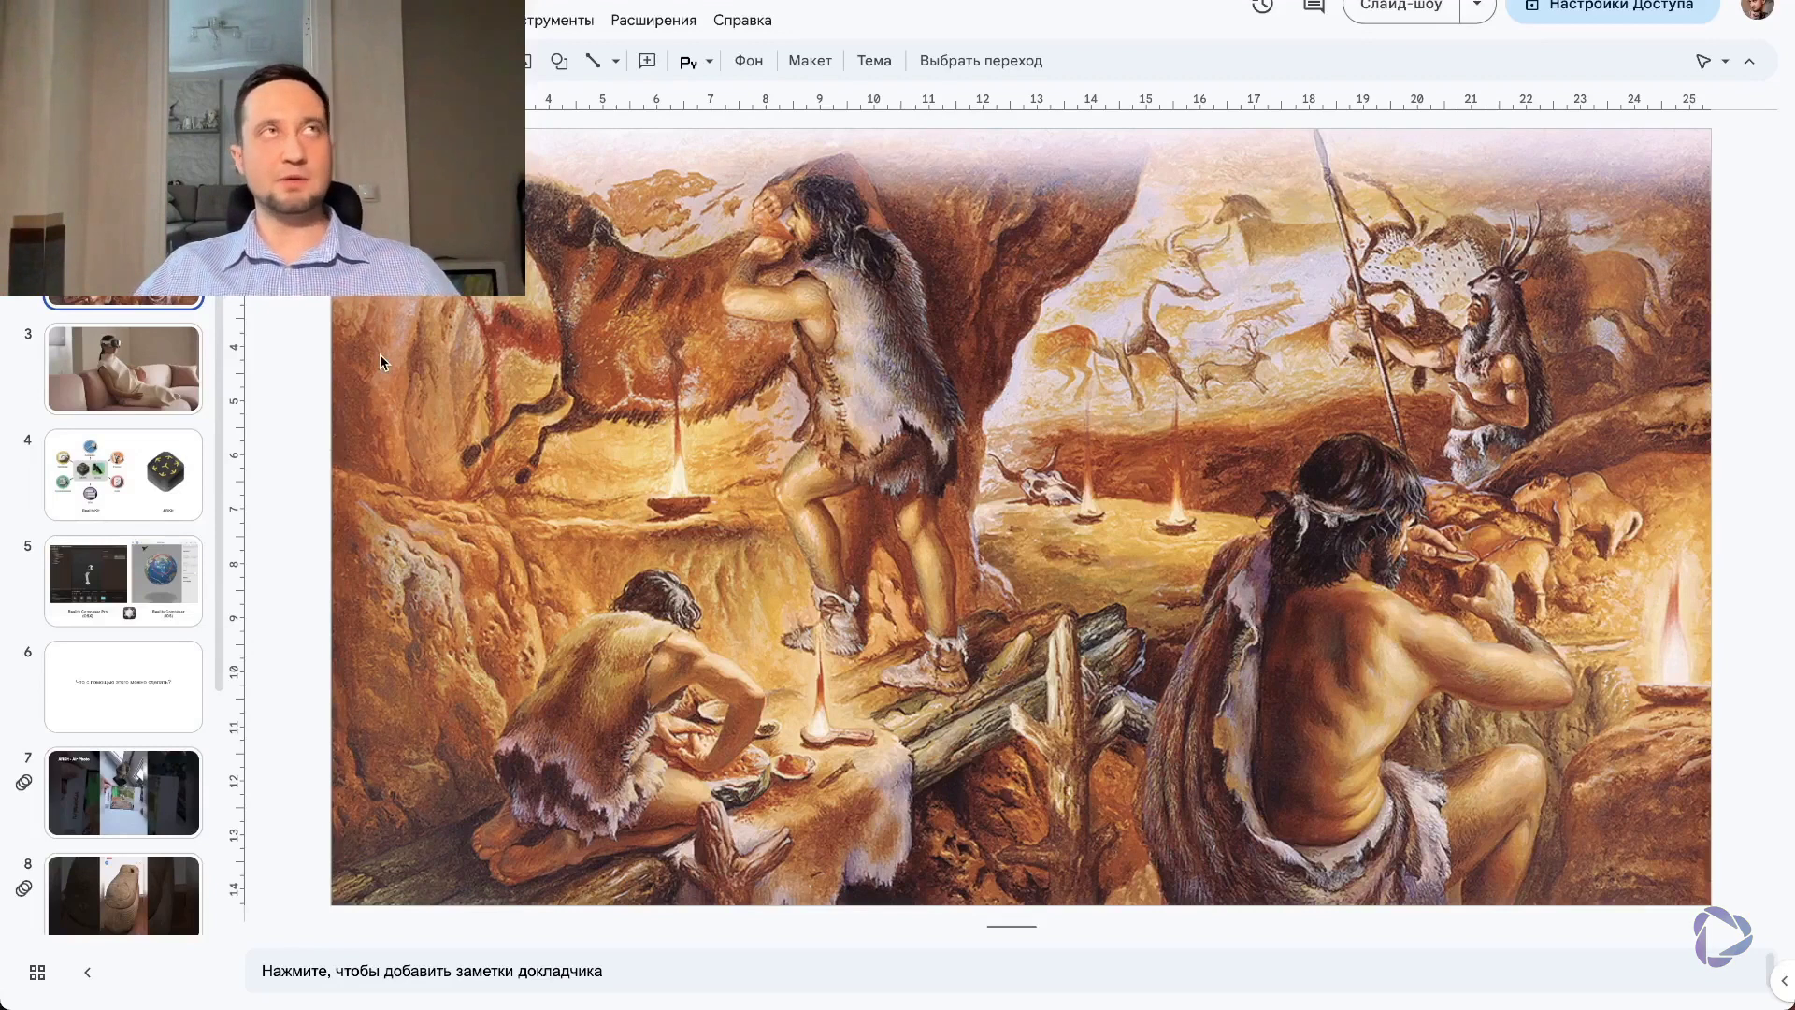
Switch to slide 3, the photo of a woman in a VR headset on a pink sofa
click(128, 360)
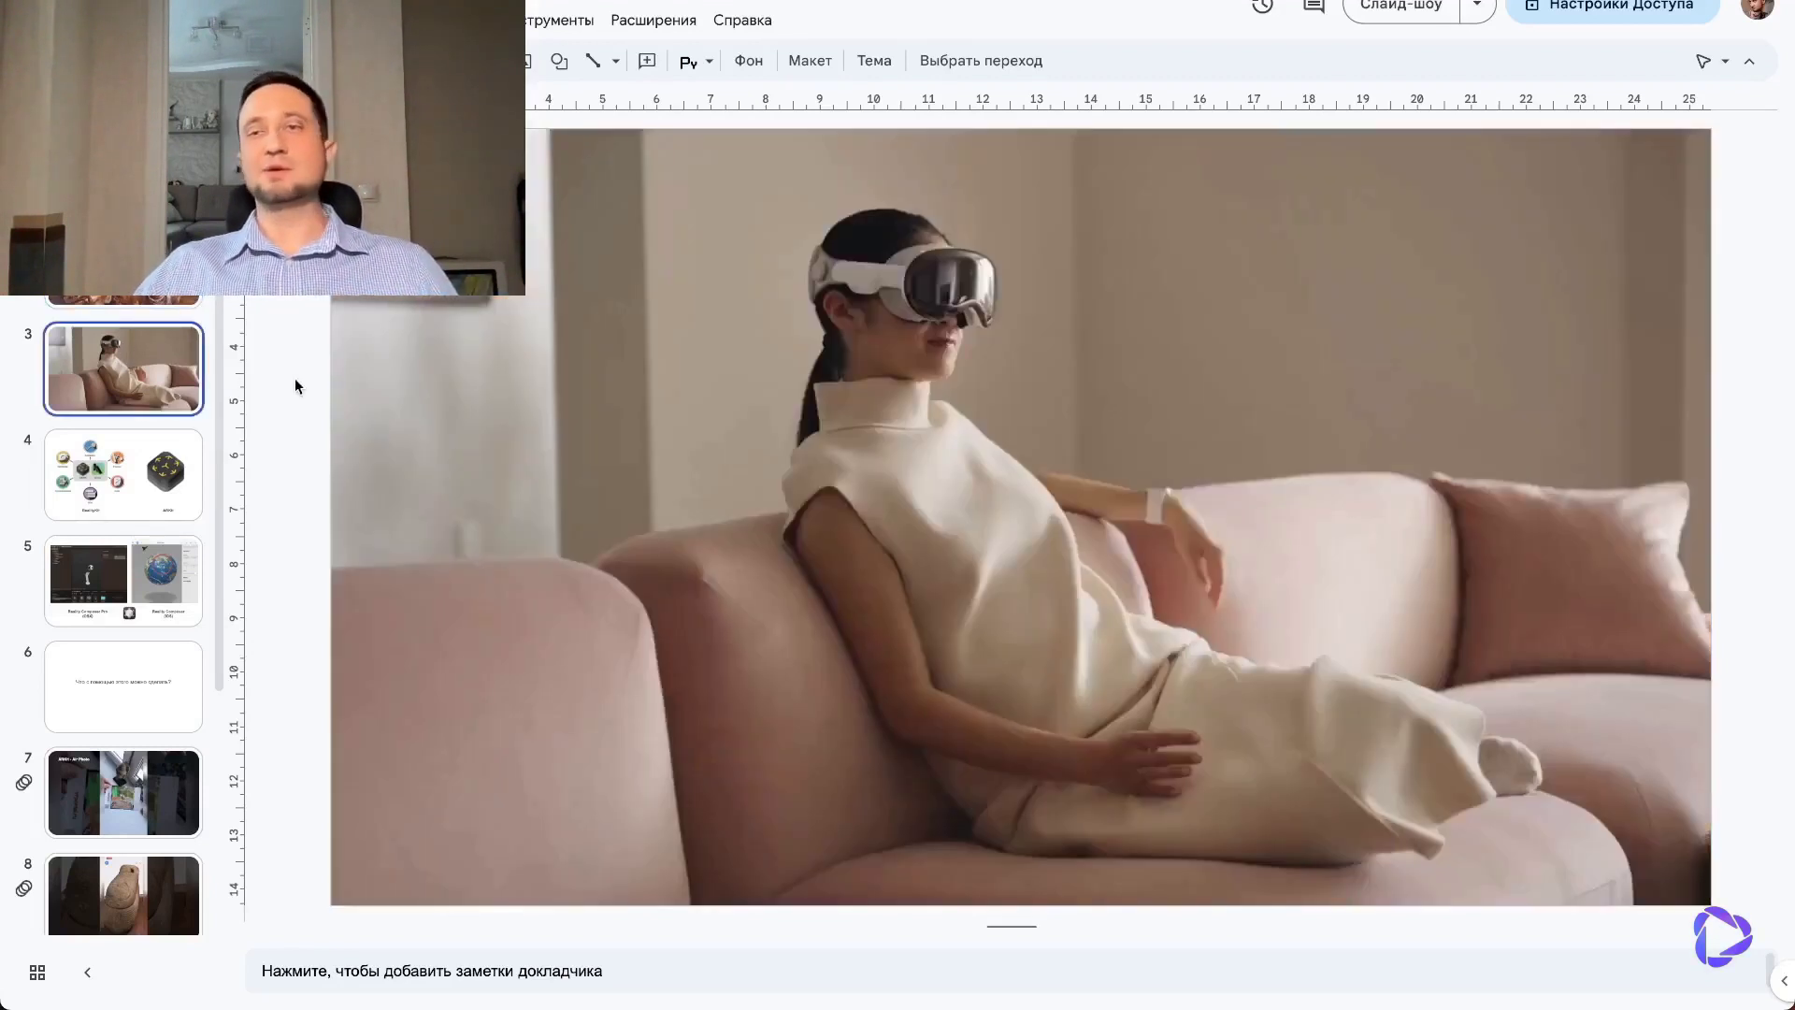